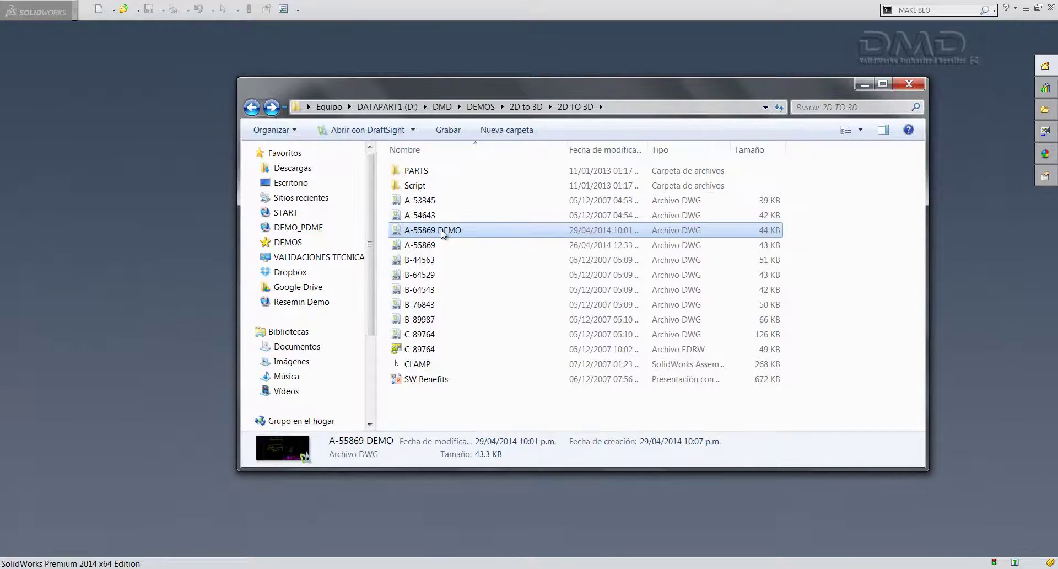
Drag A-55869 DEMO.dwg from the 2D TO 3D folder onto SolidWorks.
drag(442, 230, 210, 223)
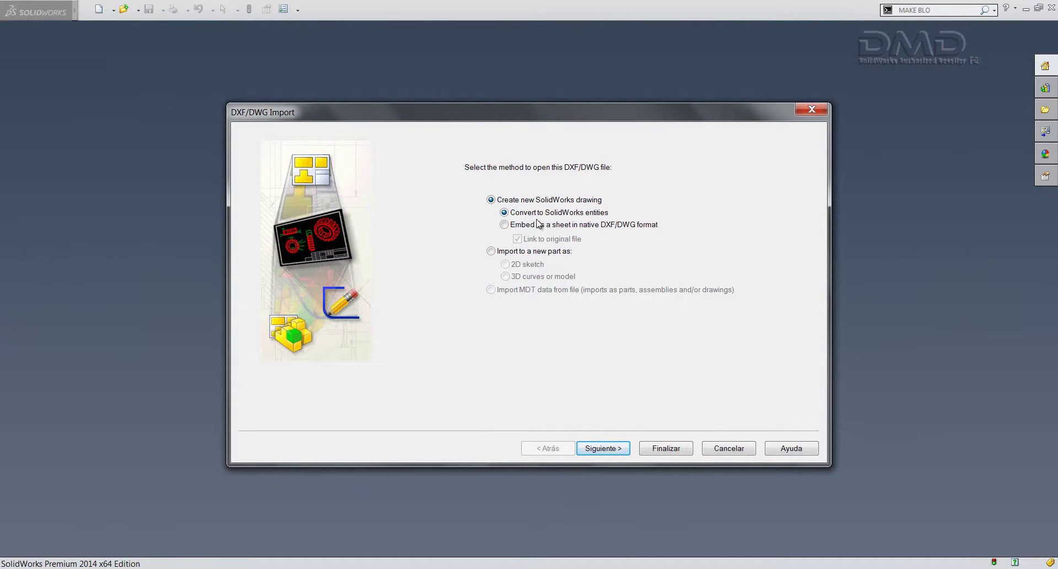
Choose to import the lever DWG into a new part as a 2D sketch.
click(571, 251)
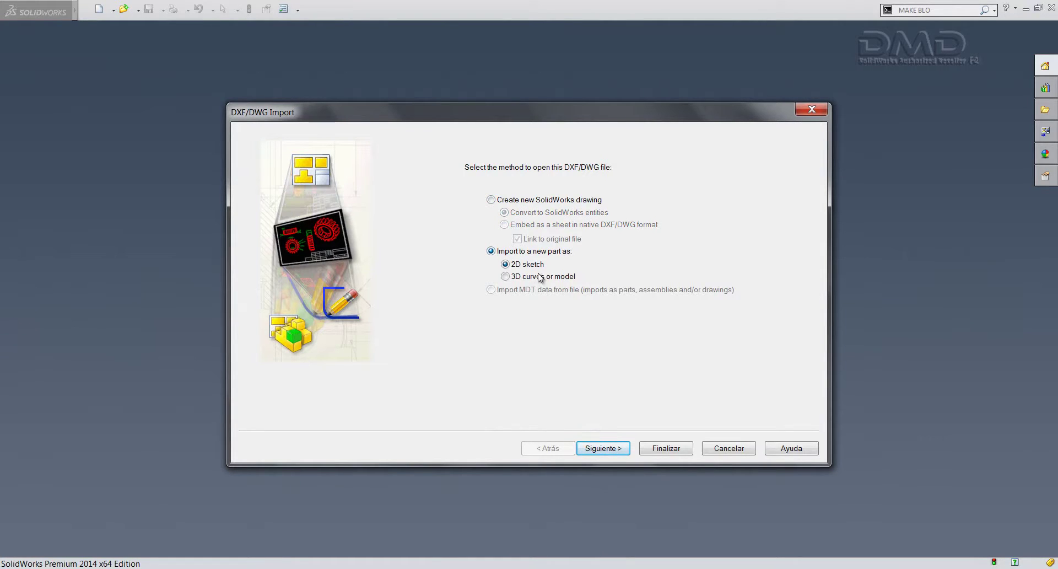
click(621, 449)
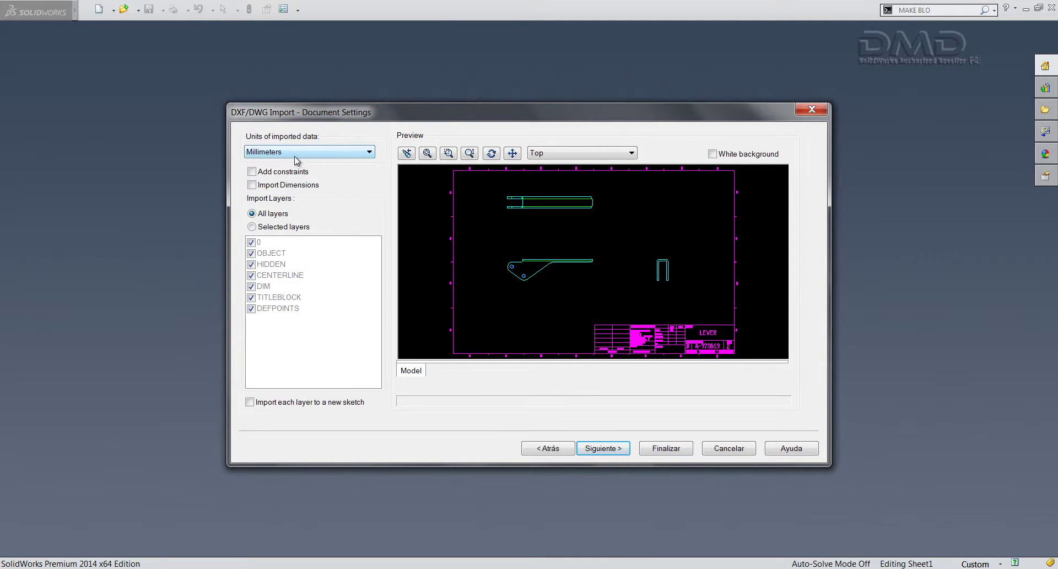
Import dimensions and selected layers only, excluding DEFPOINTS and TITLEBLOCK, then finish the import.
click(271, 186)
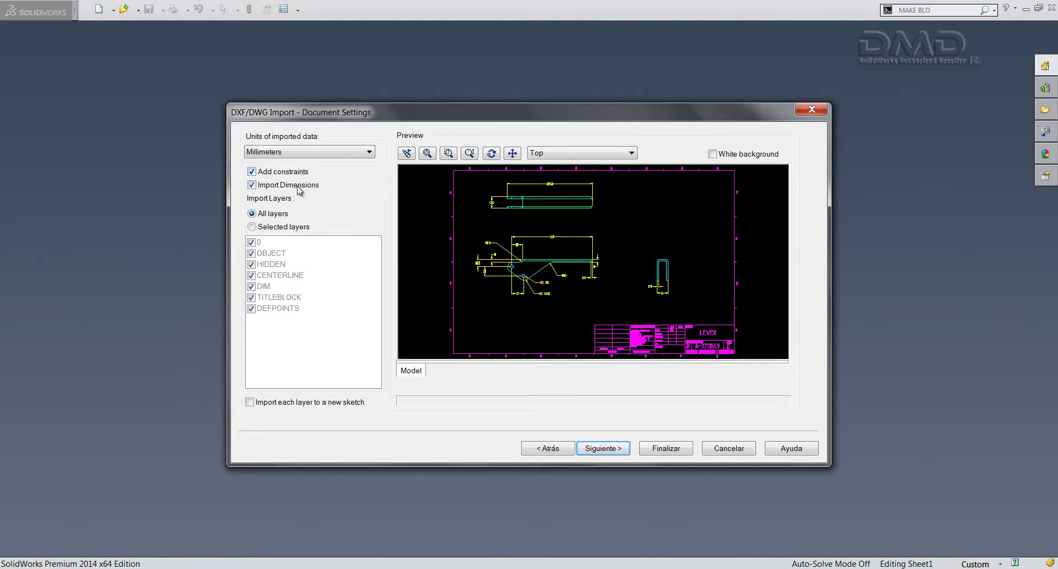
click(273, 227)
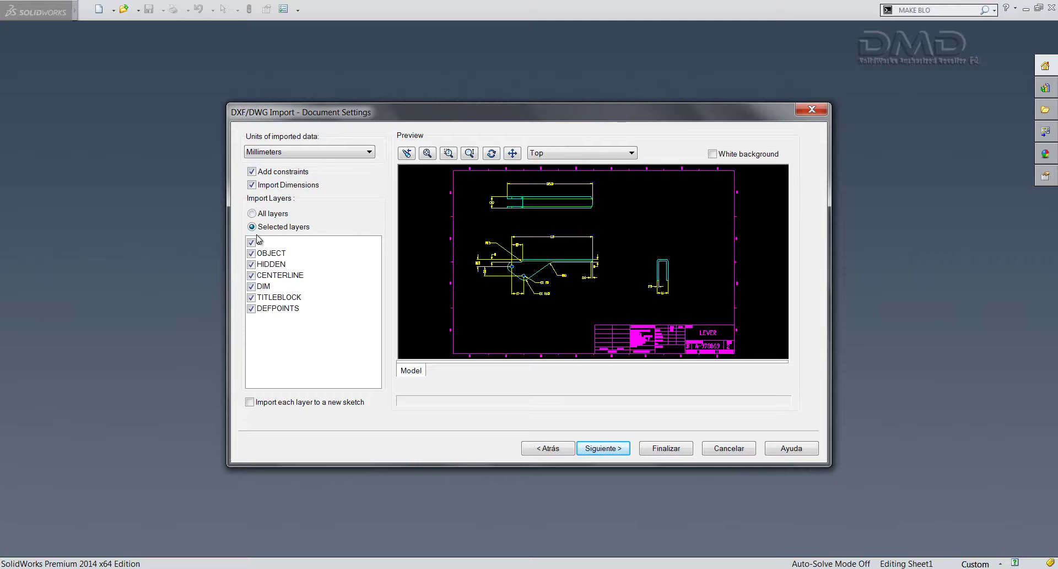
click(251, 308)
click(252, 297)
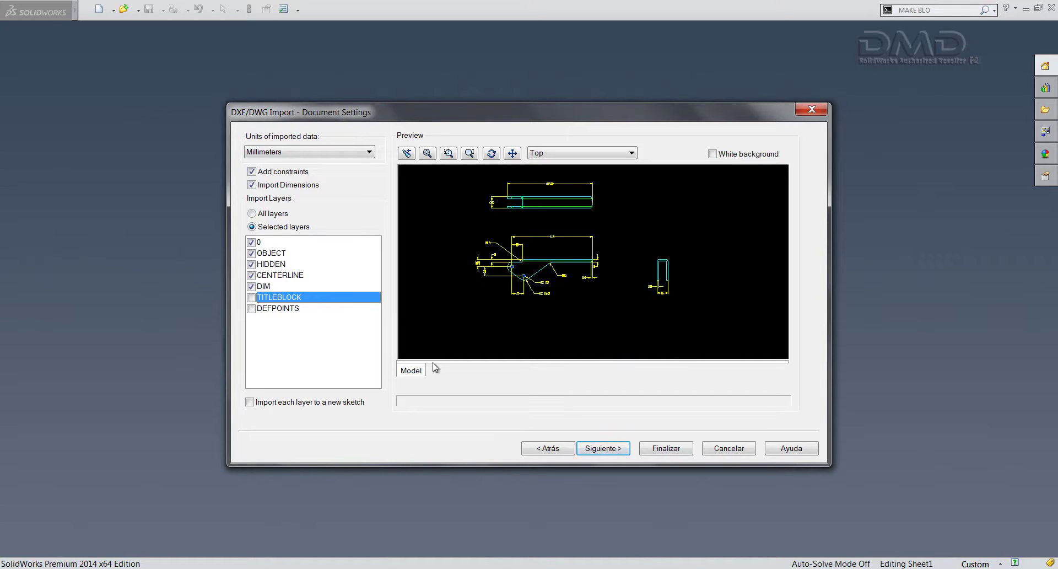
click(603, 448)
click(643, 453)
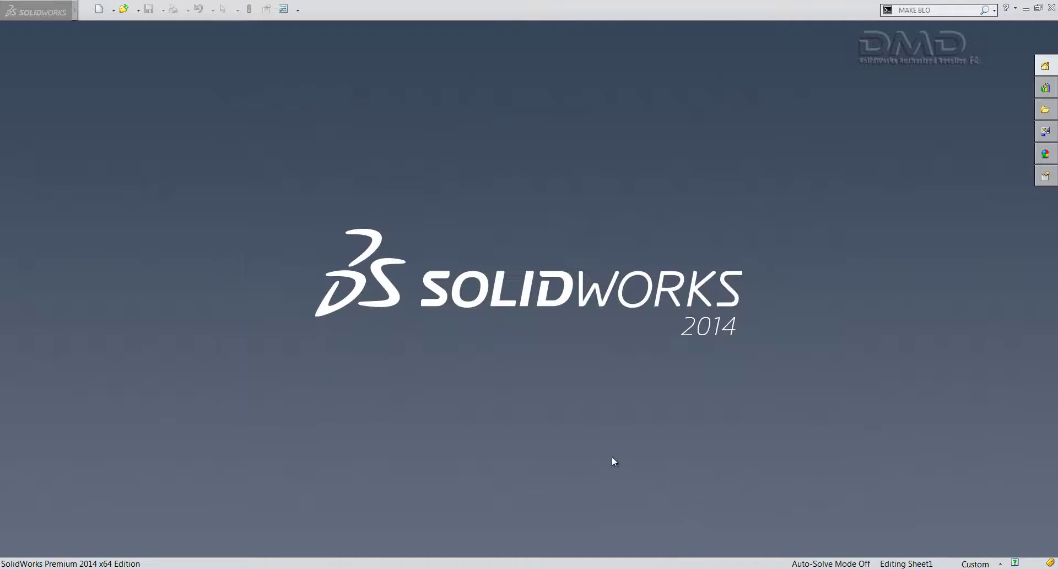
Create the new part from the Part template and select the front view's geometry.
click(638, 339)
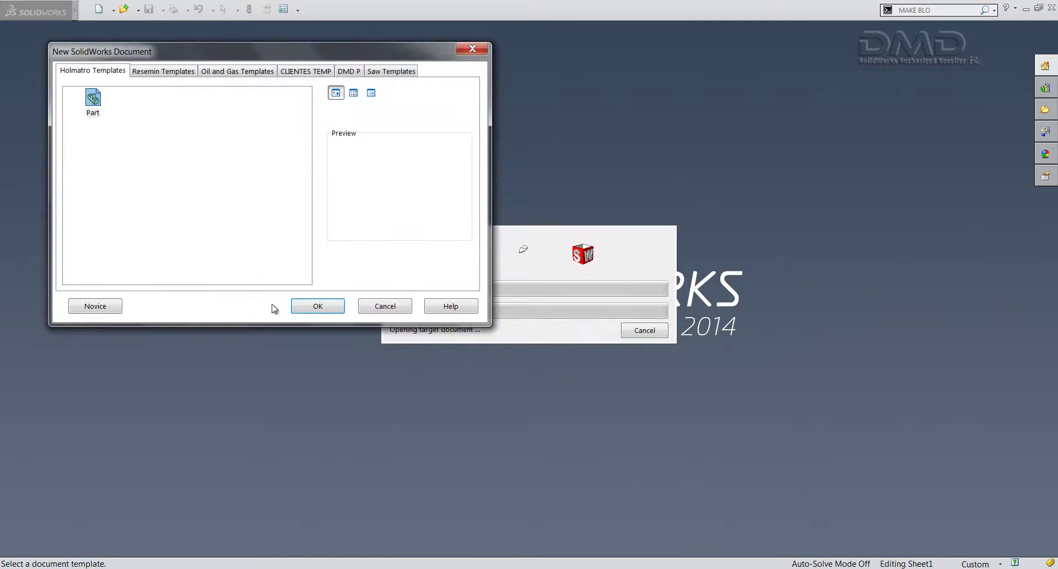
click(303, 303)
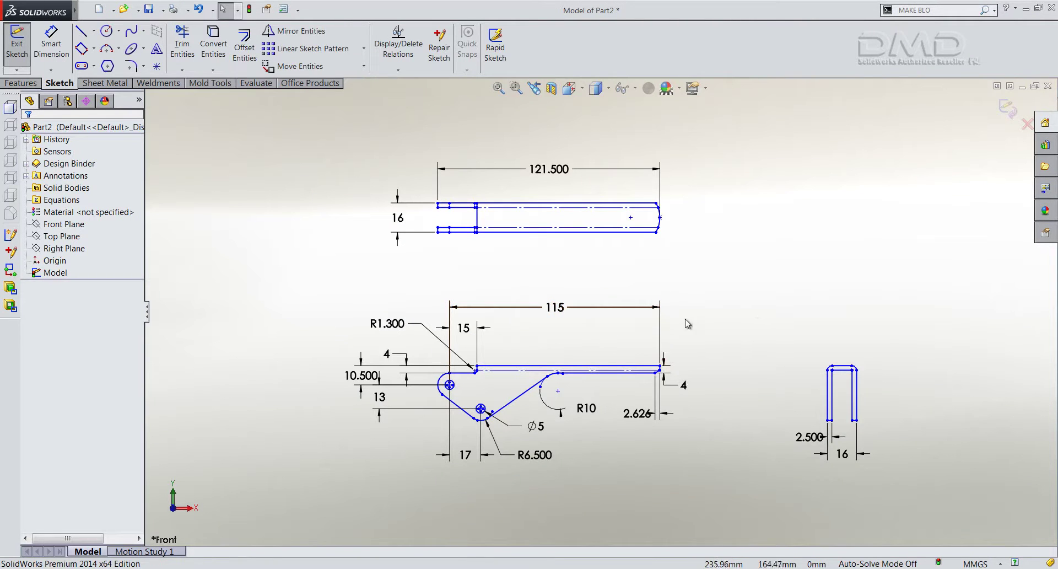
mouse_move(704, 296)
middle_down()
mouse_move(619, 313)
mouse_move(627, 345)
middle_up()
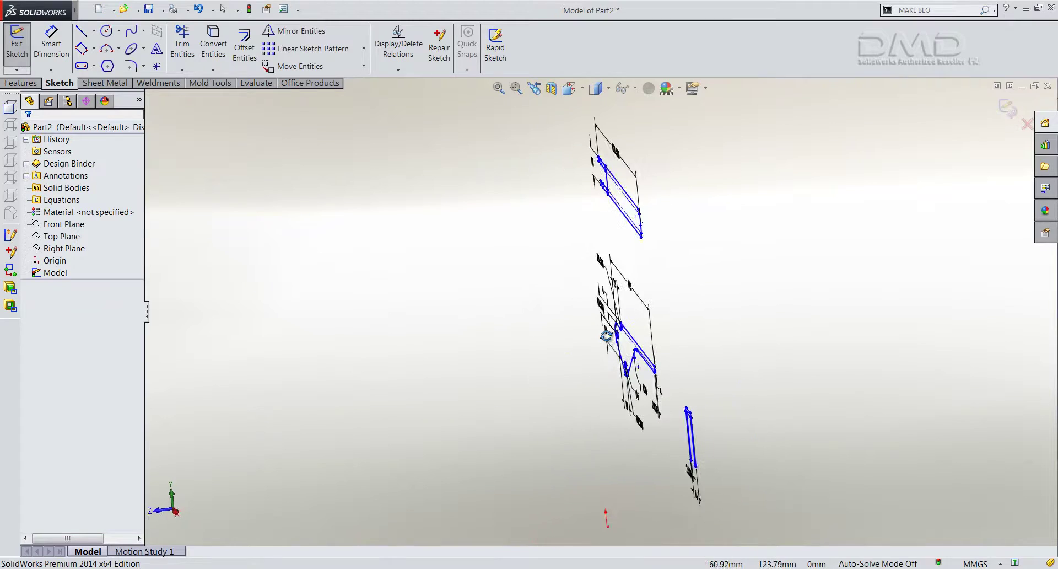
key(ctrl+1)
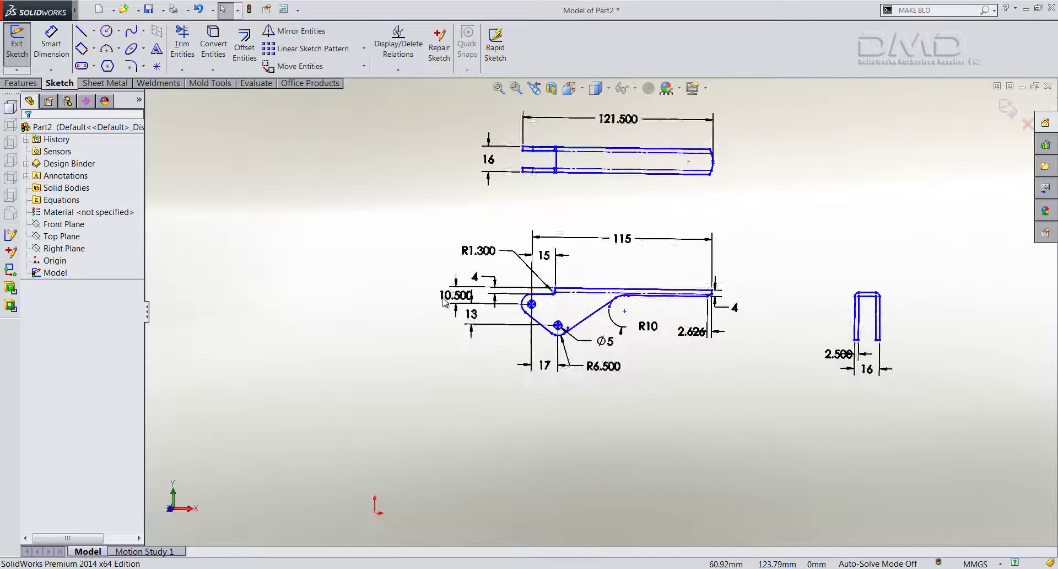
drag(372, 208, 753, 402)
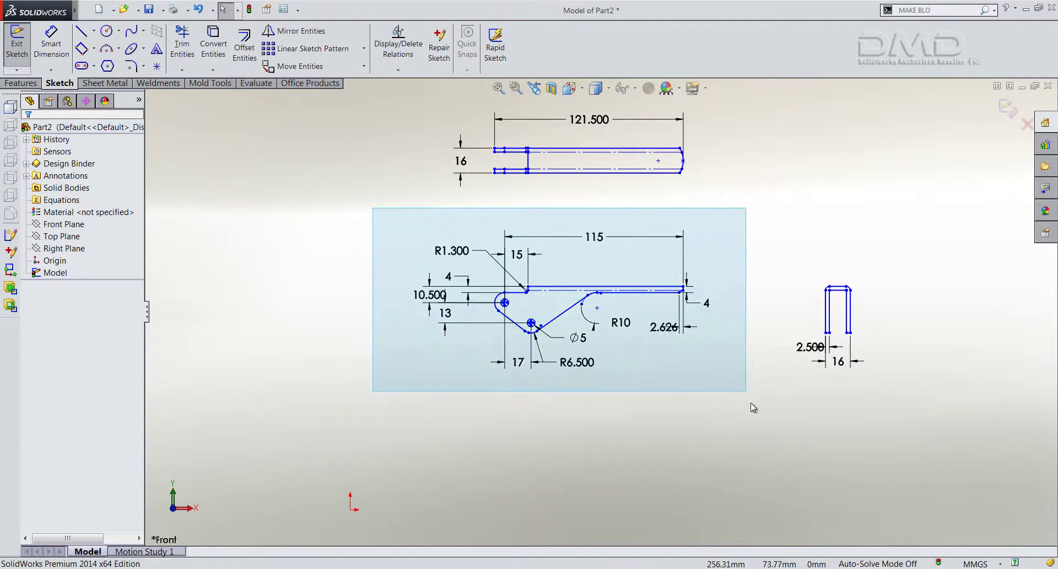
Move the front, top and end views into their own sketches on the matching planes.
click(11, 108)
click(10, 108)
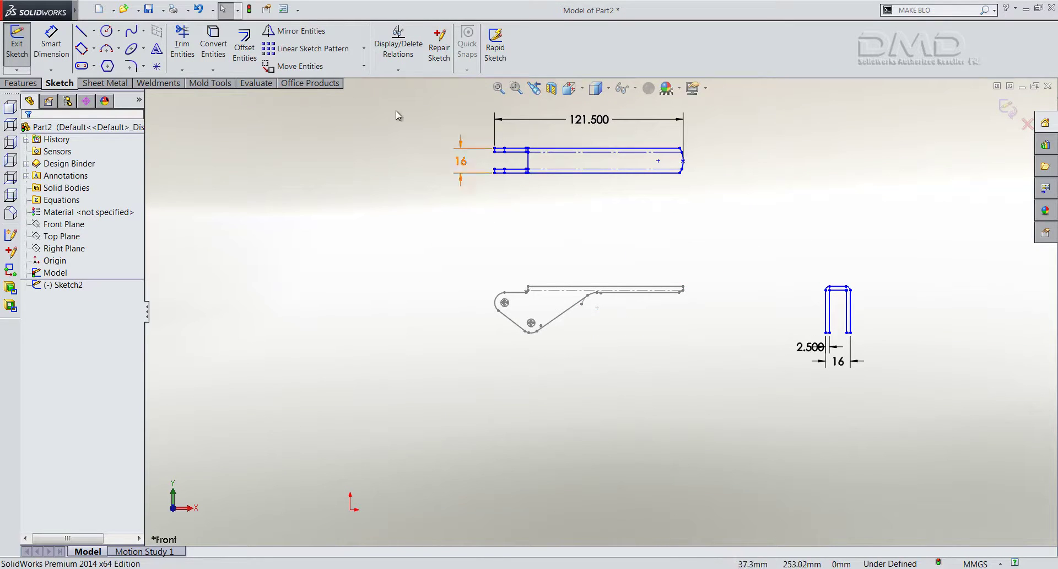
drag(406, 98, 765, 218)
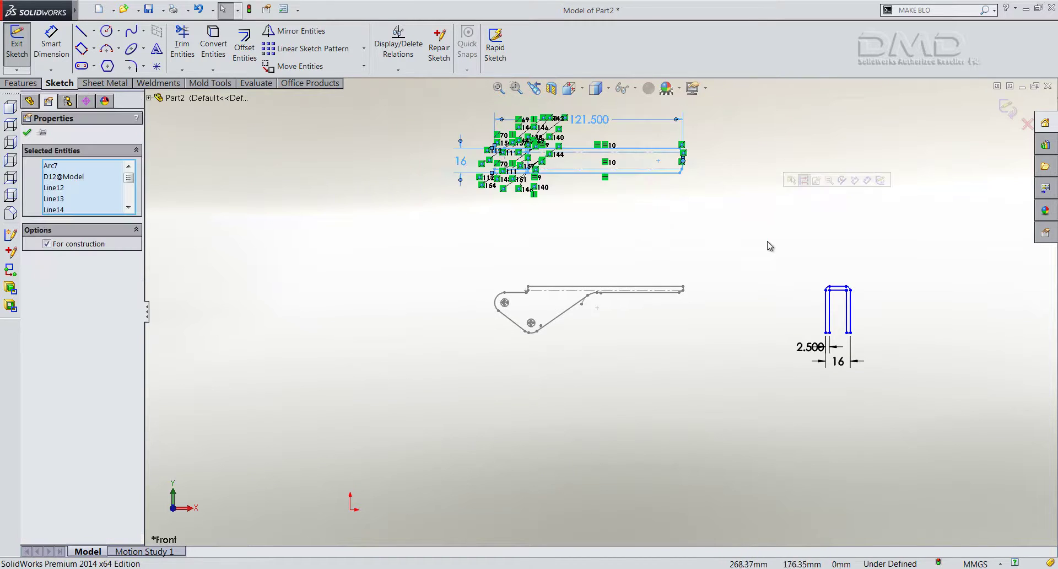
mouse_move(768, 243)
middle_down()
mouse_move(709, 309)
mouse_move(700, 298)
middle_up()
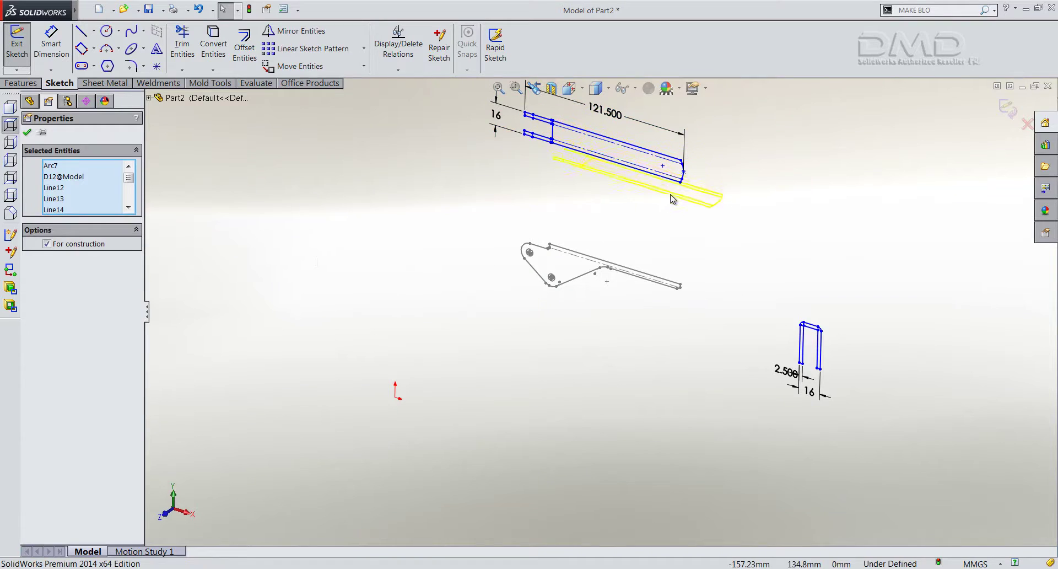
click(675, 199)
drag(726, 278, 946, 462)
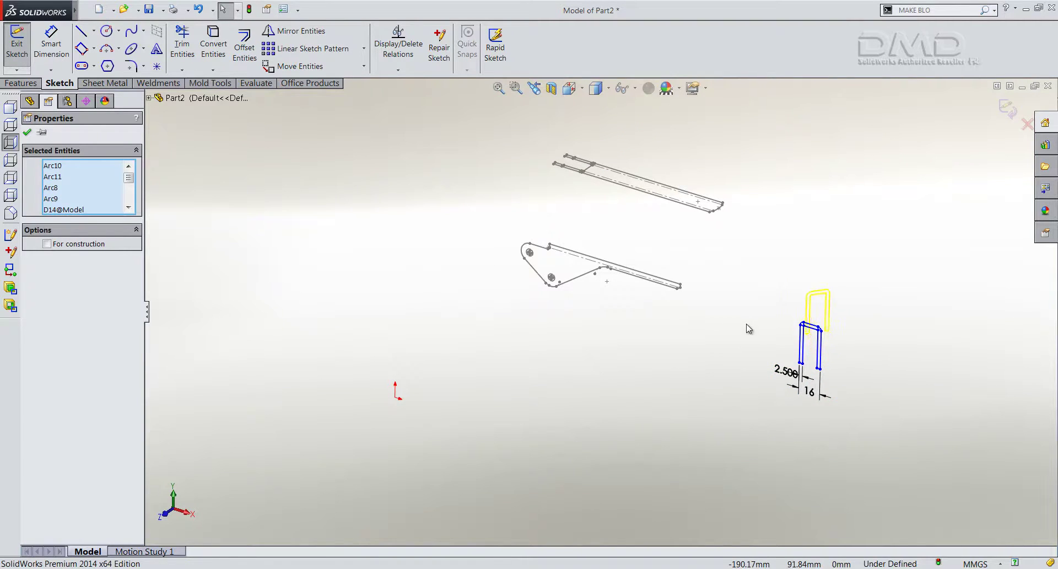
drag(732, 345, 690, 309)
Align the top view to the front view edge and start aligning the end view.
click(666, 283)
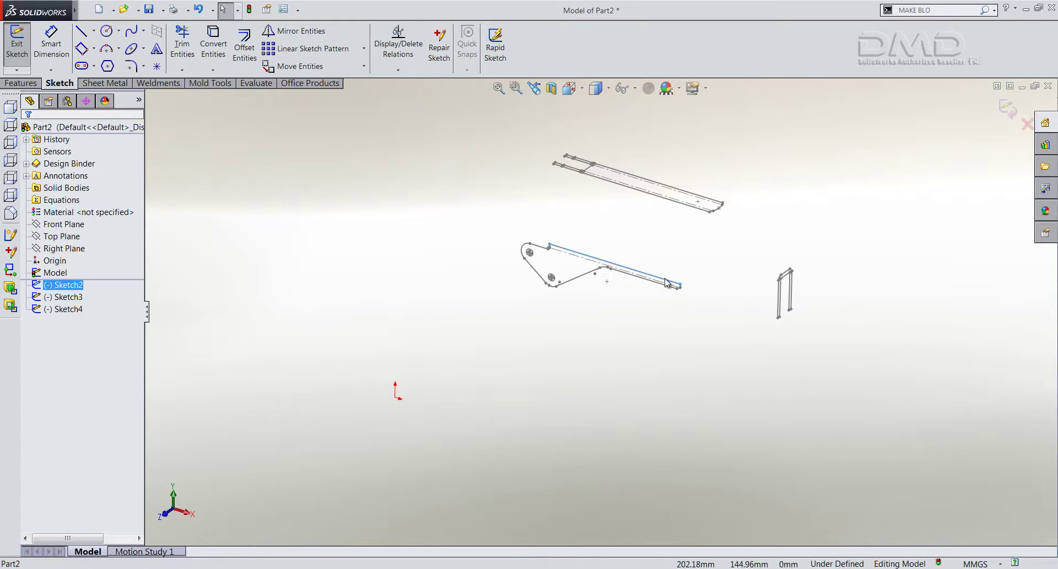
click(659, 283)
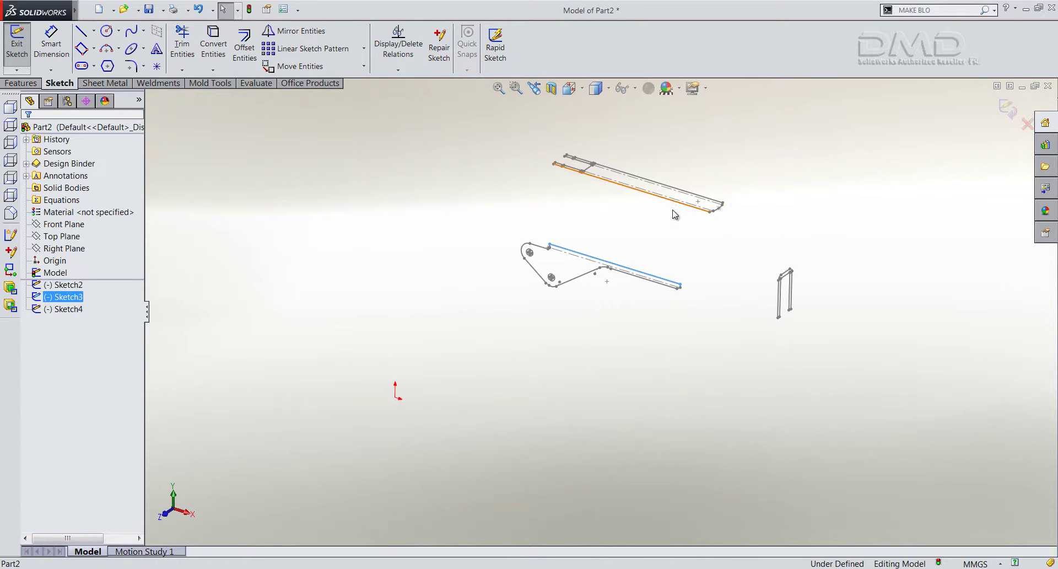
ctrl+click(655, 280)
click(11, 270)
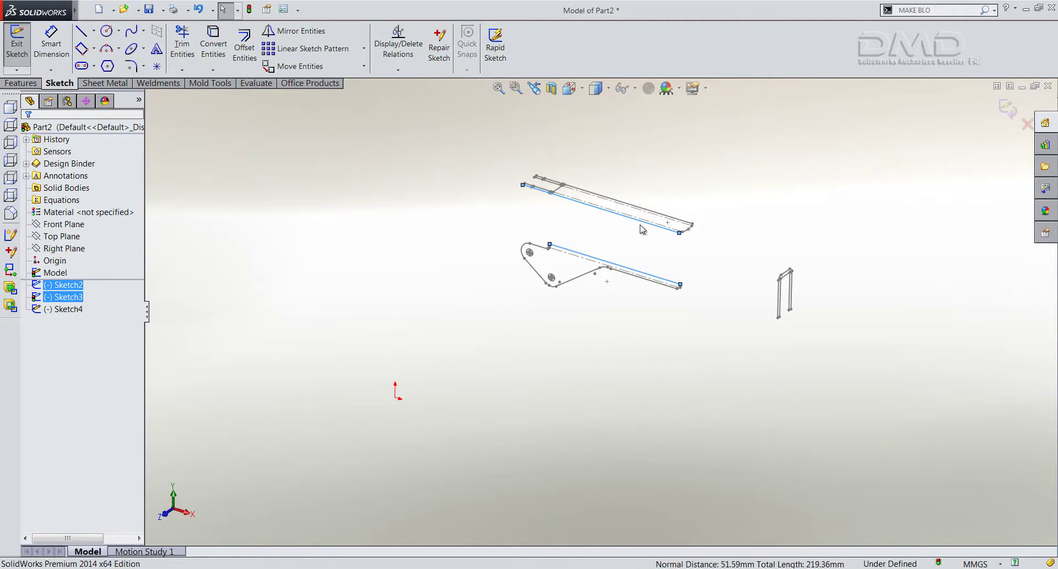
click(732, 282)
click(779, 296)
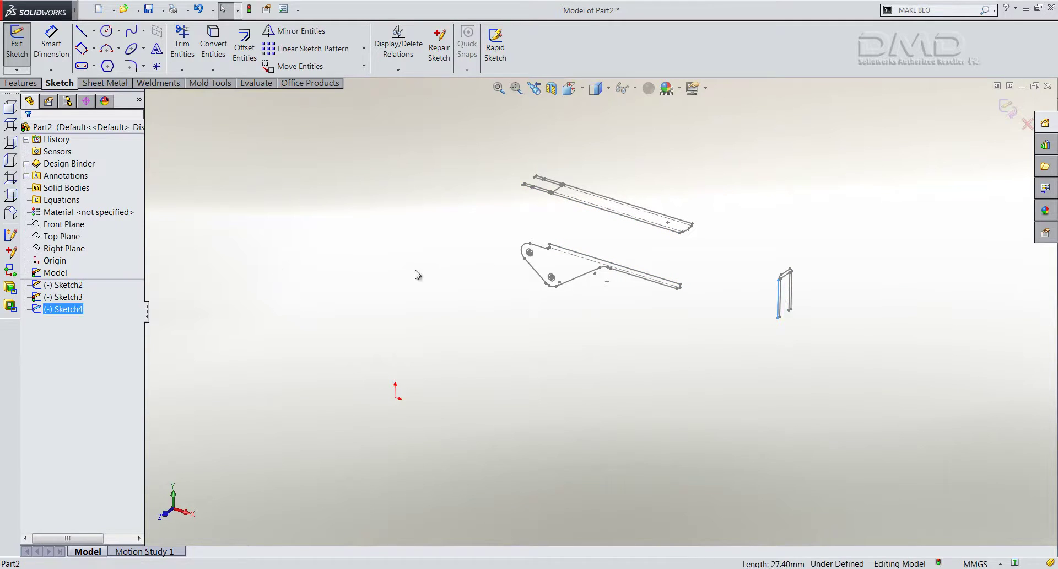
Align the end view to the front endpoint and extrude the lever profile into Boss-Extrude1.
ctrl+click(681, 285)
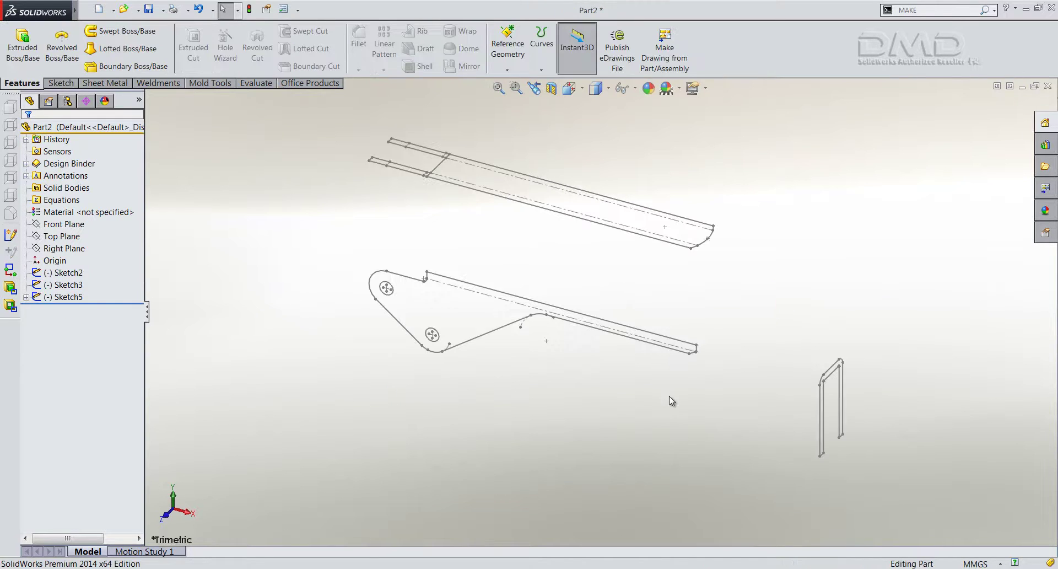
click(672, 341)
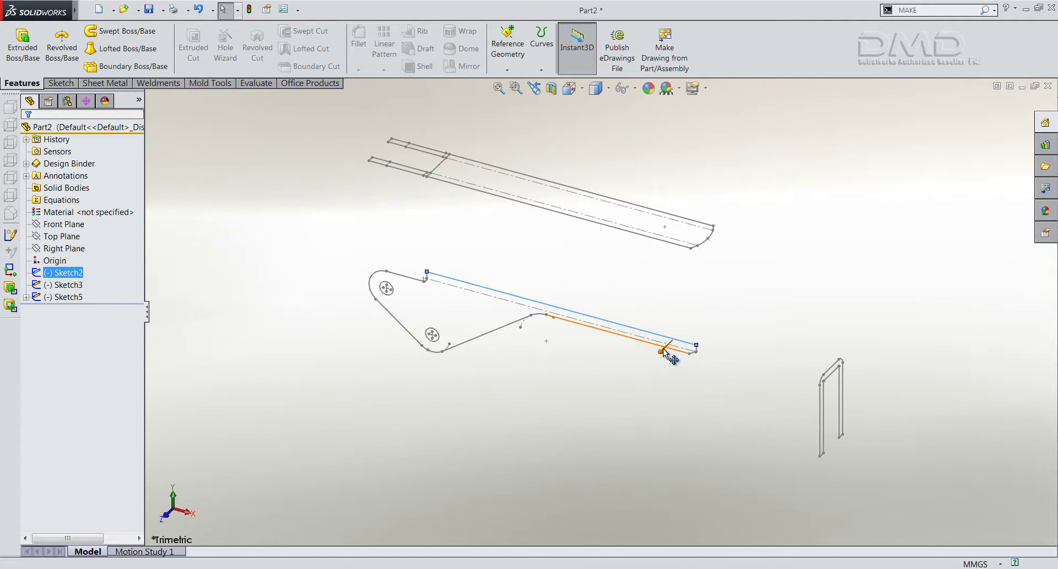
drag(662, 353, 694, 313)
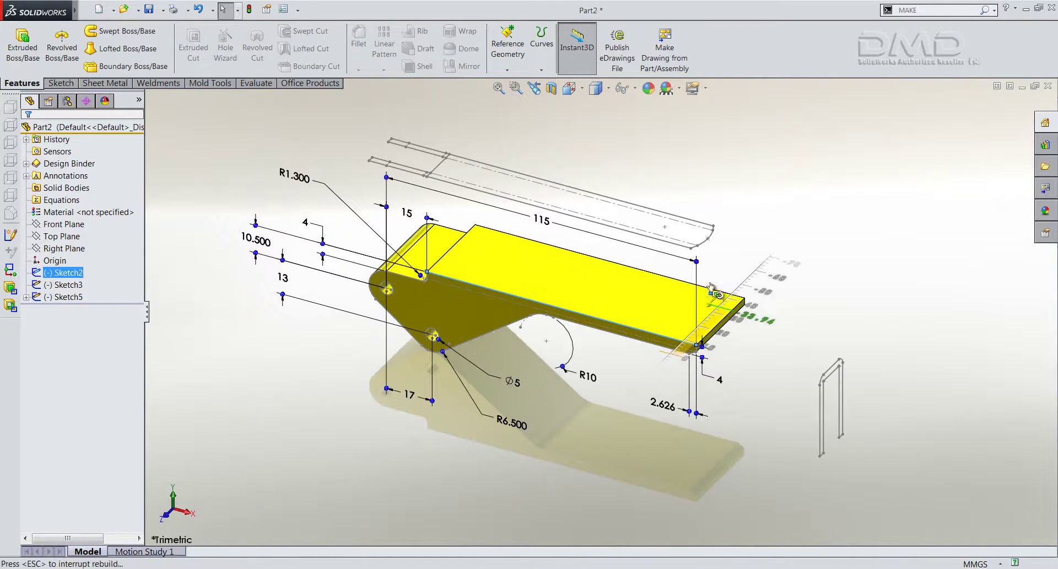
drag(693, 314, 716, 231)
Cut through all from the channel sketch line with Flip side to cut, creating Cut-Extrude1.
click(772, 283)
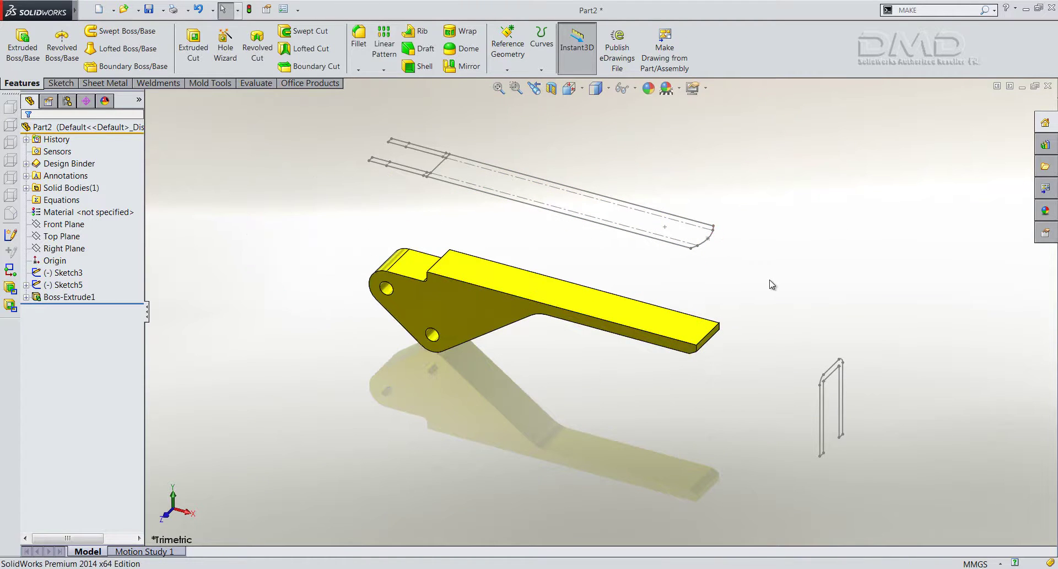
key(s)
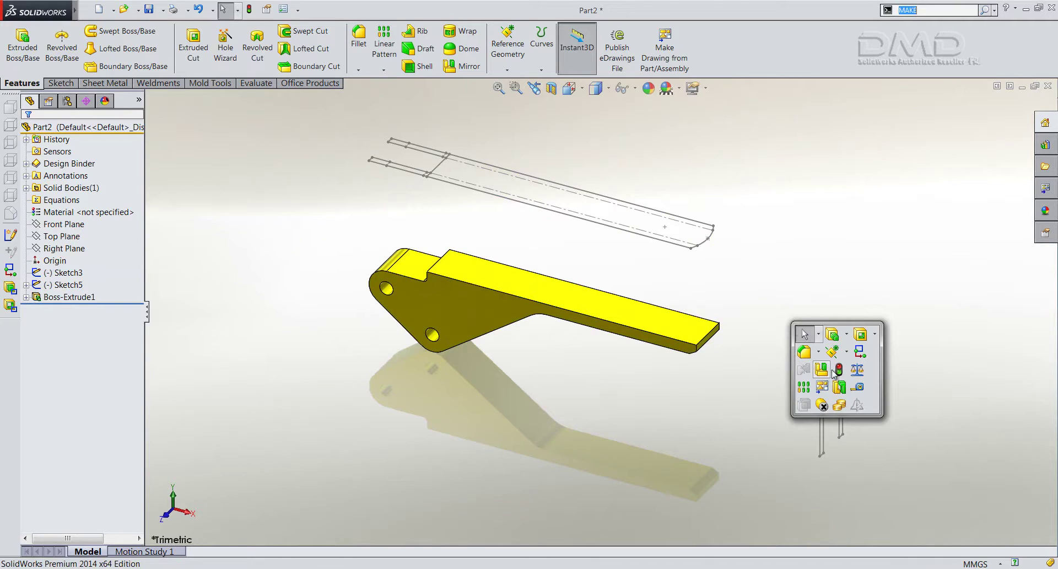
click(858, 334)
click(822, 396)
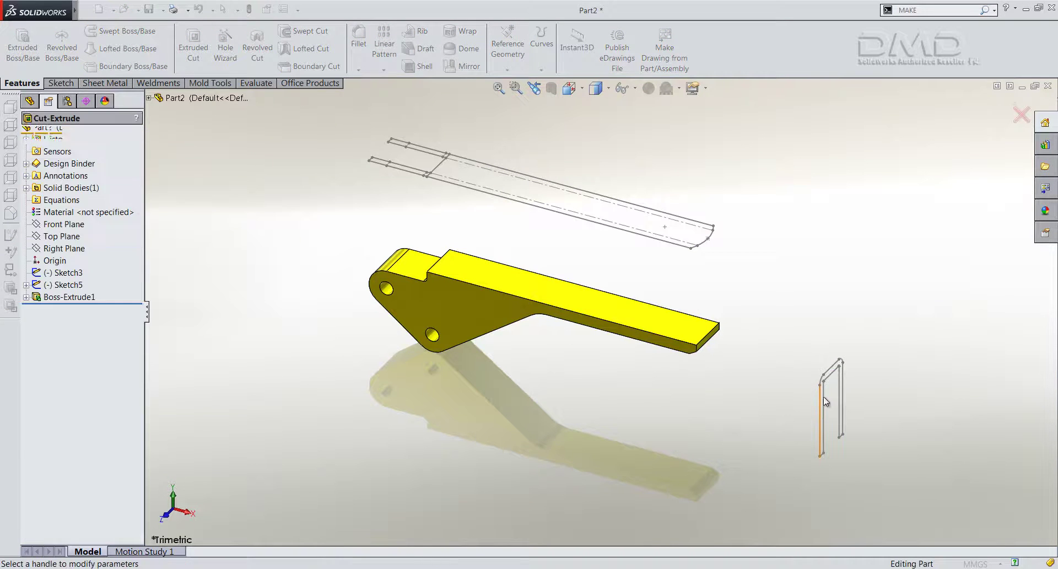
right_click(100, 418)
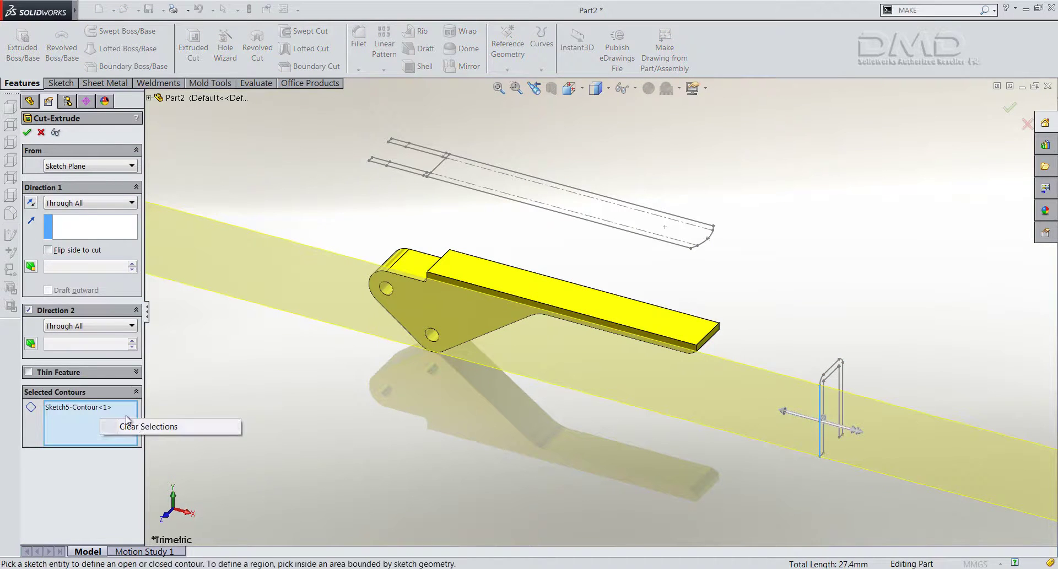
click(160, 426)
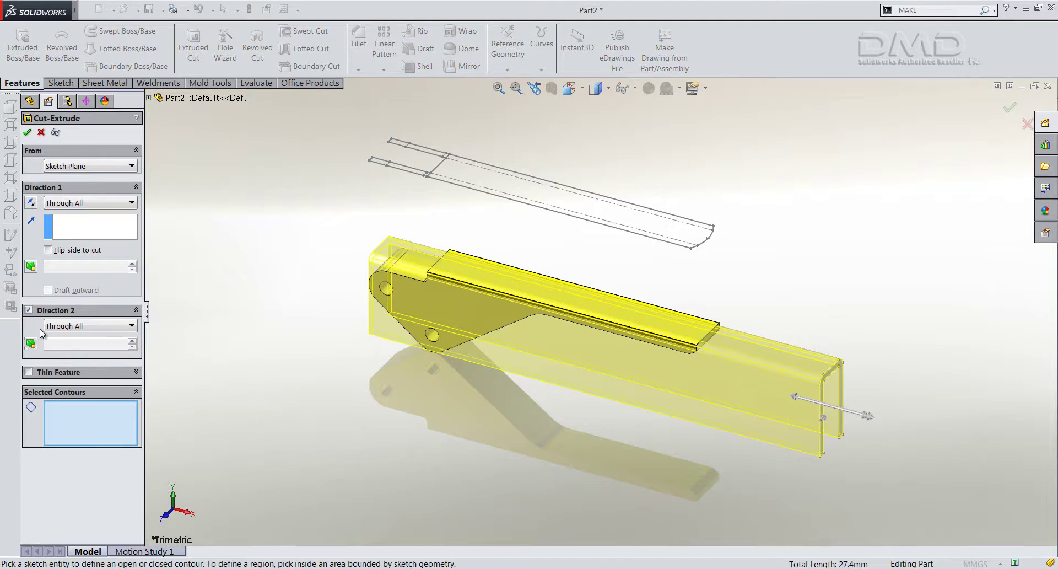
click(48, 250)
click(28, 133)
mouse_move(425, 401)
middle_down()
mouse_move(405, 282)
mouse_move(430, 362)
middle_up()
Sketch on the lever's top face, converting the end arc edge into the sketch.
scroll(678, 364, down, 5)
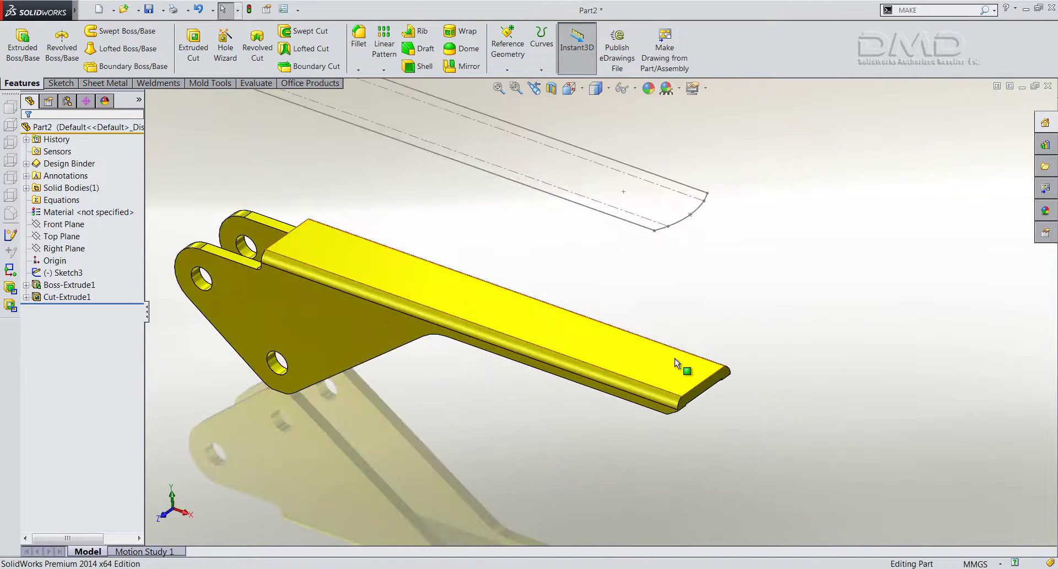
click(678, 364)
click(755, 324)
click(683, 378)
click(700, 333)
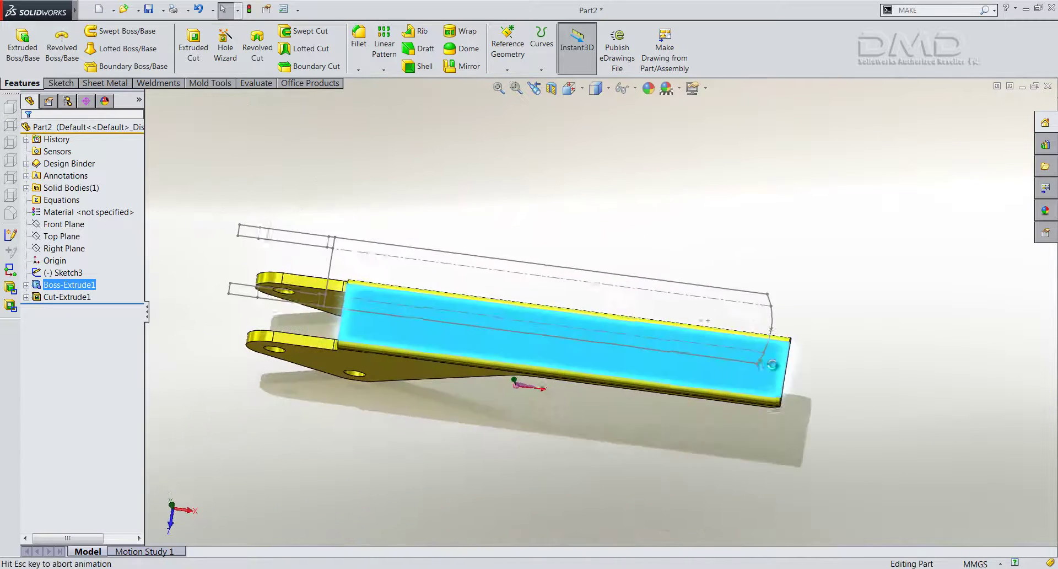
click(852, 323)
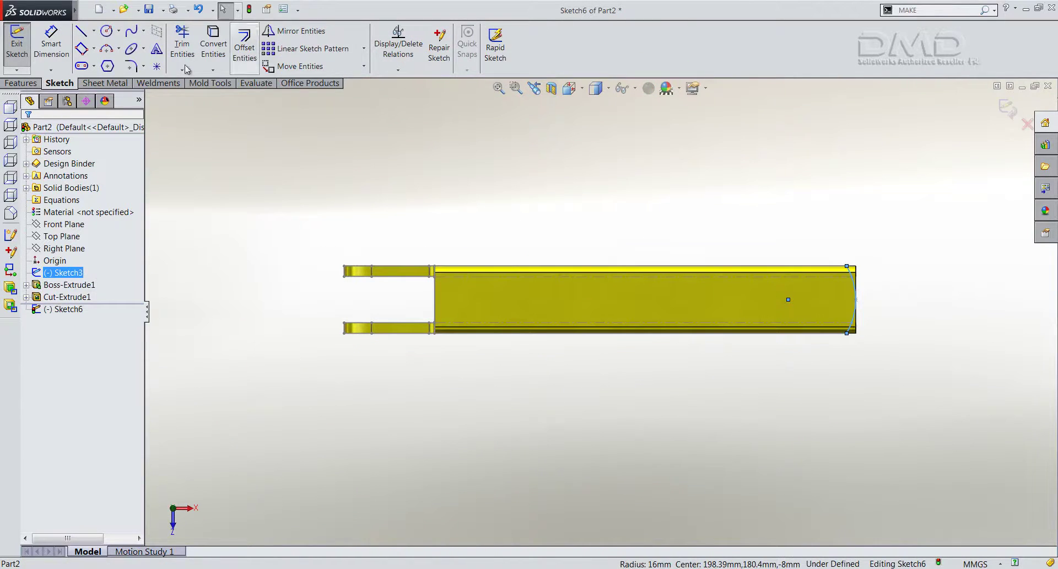
click(213, 44)
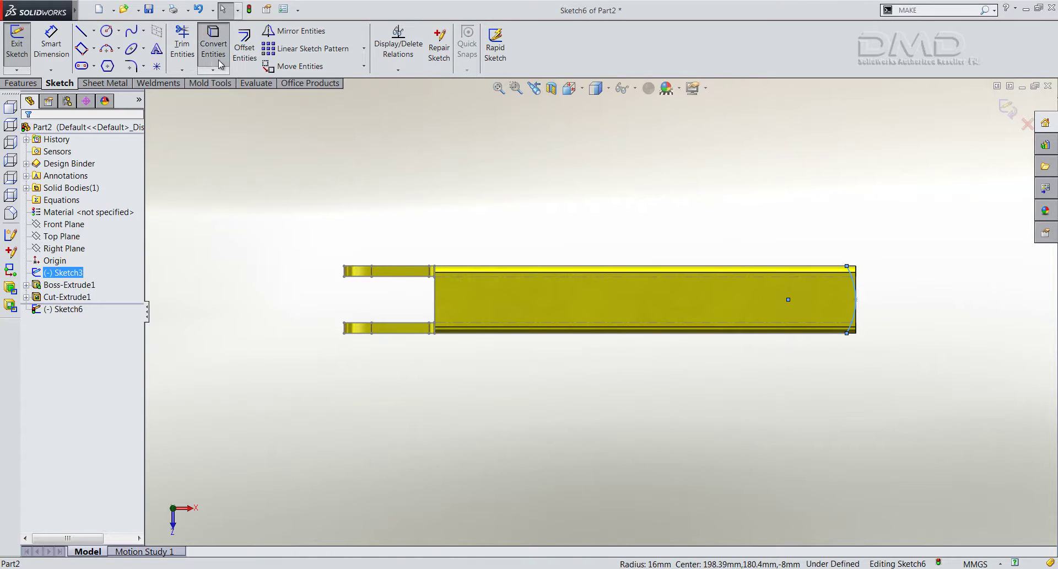
scroll(836, 293, down, 2)
Cut through all beyond the arc with Flip side to cut, creating Cut-Extrude2.
key(s)
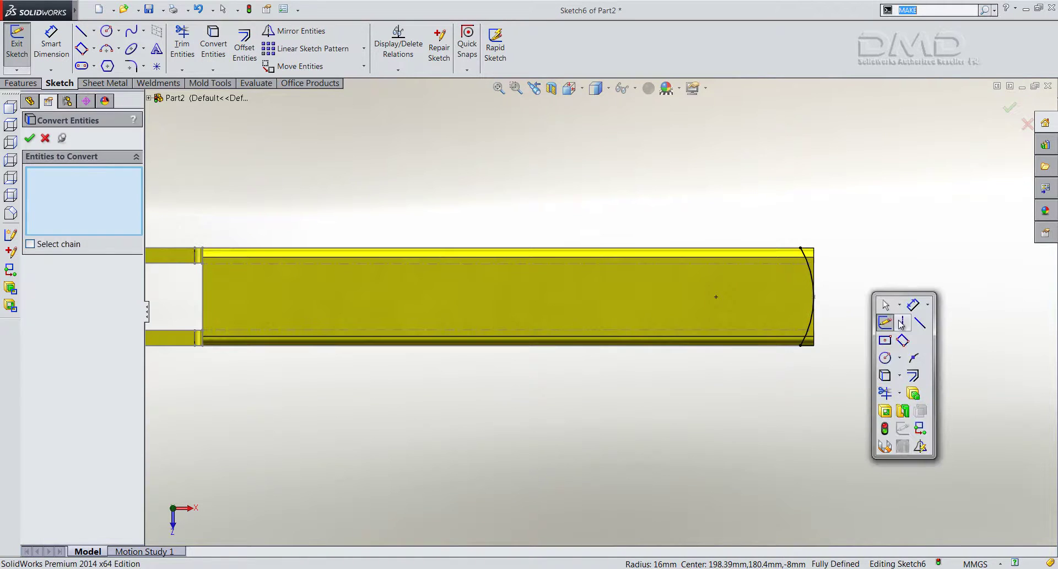
click(888, 412)
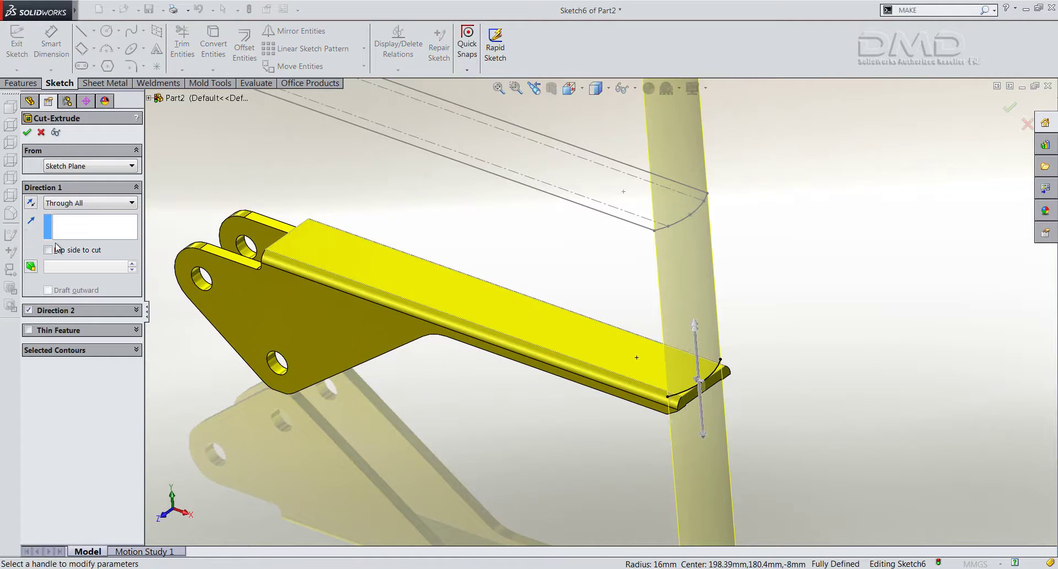
click(49, 250)
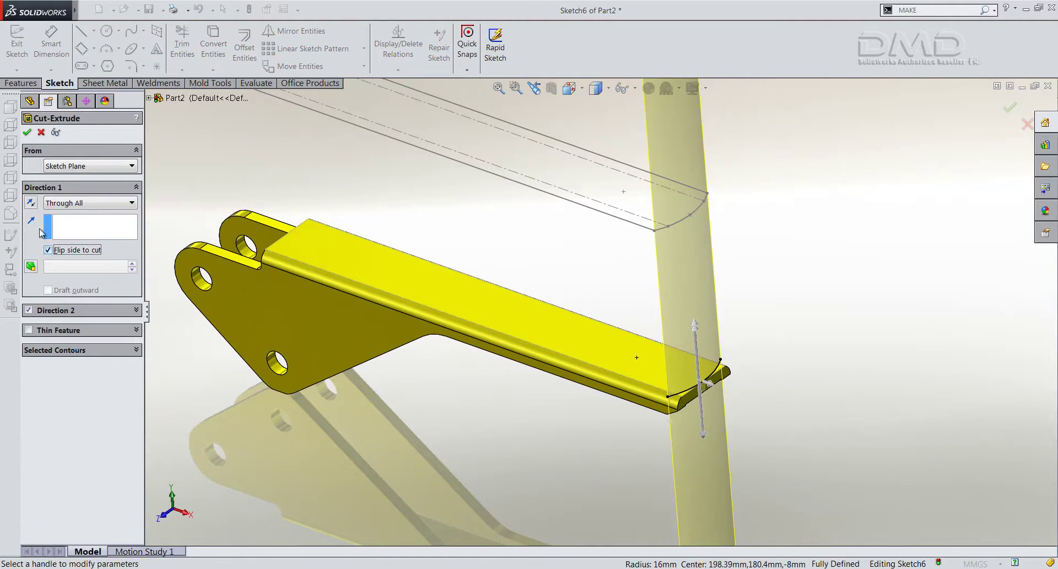
click(26, 133)
scroll(690, 396, down, 5)
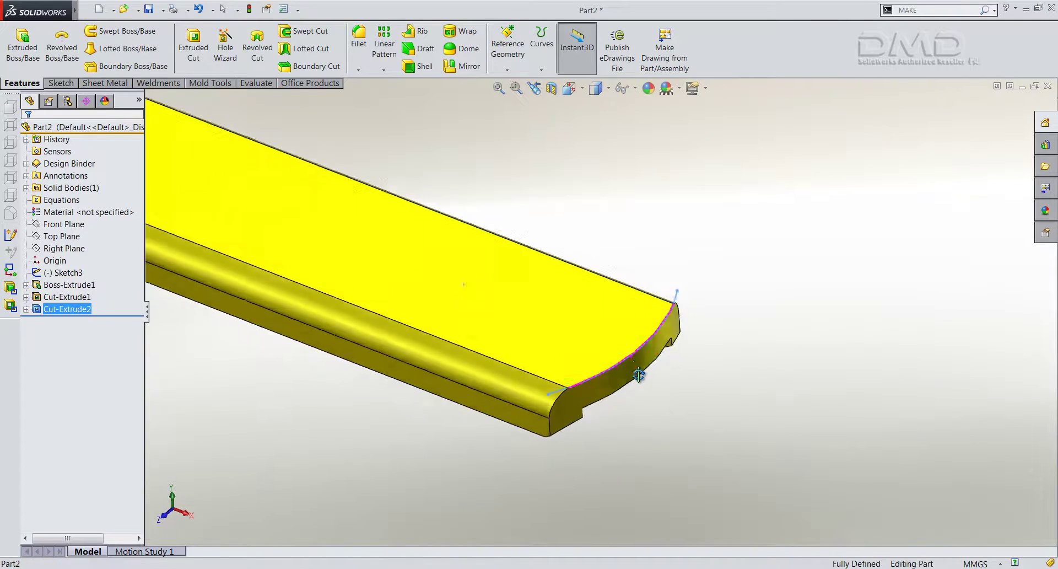
click(667, 397)
scroll(603, 400, up, 5)
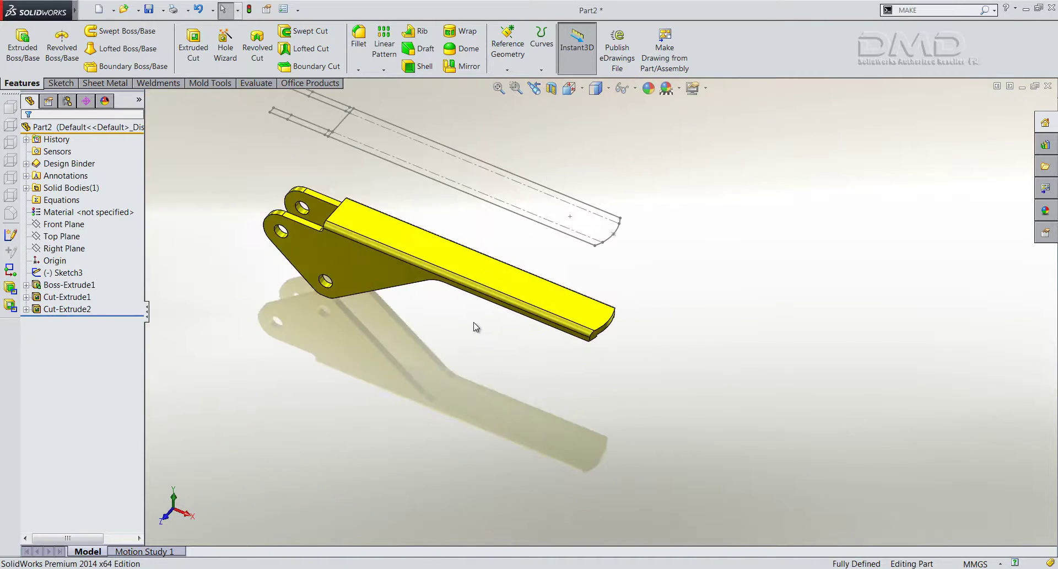
Roll the feature tree back above Cut-Extrude2.
middle_drag(477, 326, 448, 271)
scroll(342, 308, down, 2)
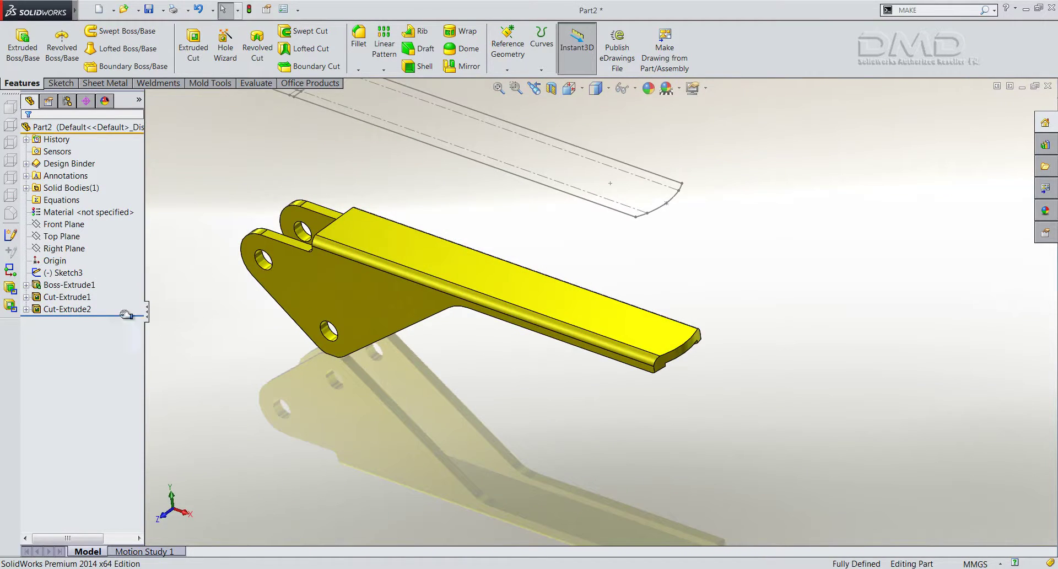
drag(125, 314, 124, 304)
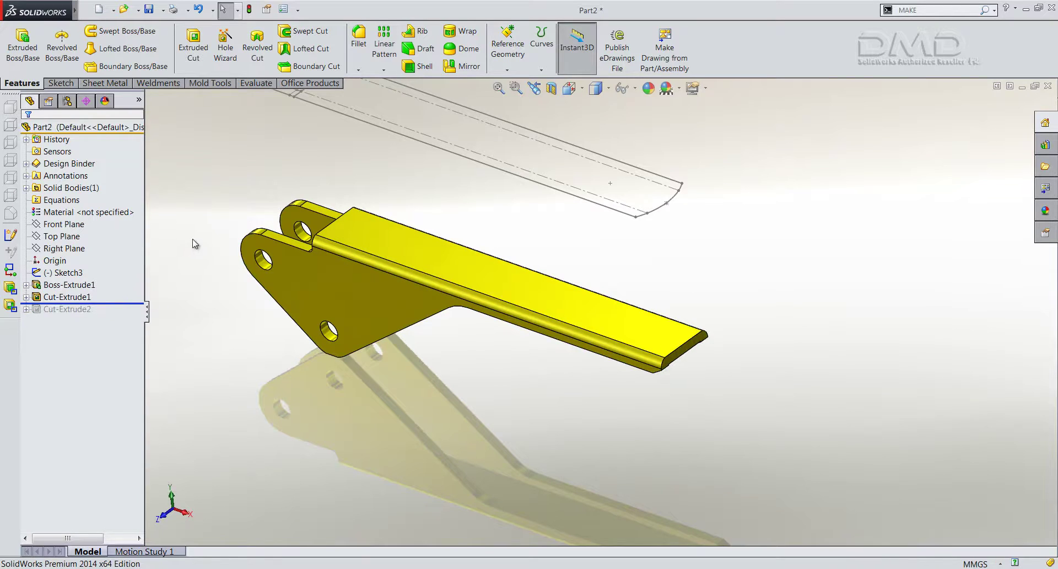
Insert sheet-metal bends with the top face fixed, then roll back to show the flat blank.
click(104, 82)
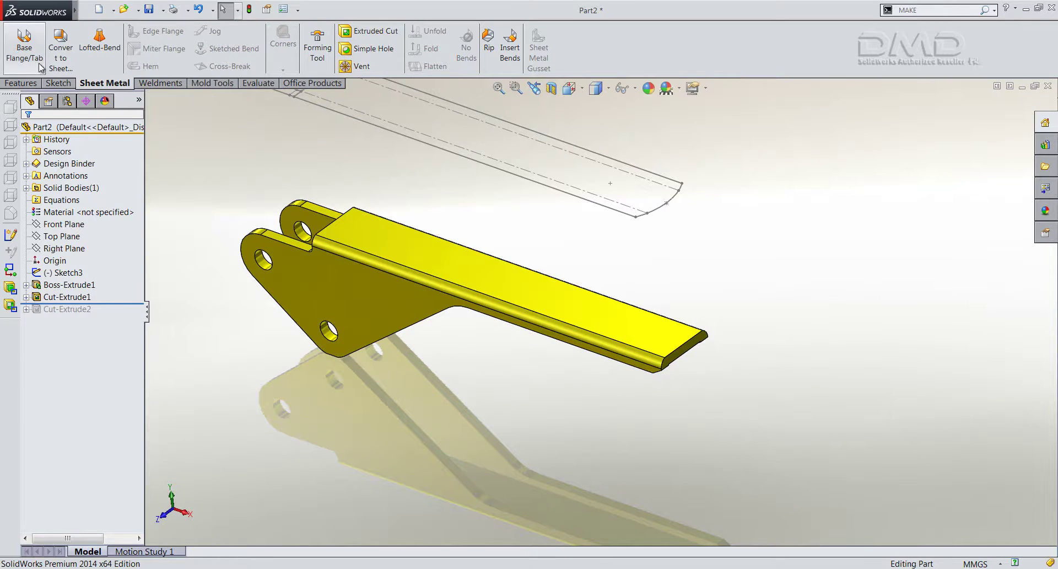
click(24, 40)
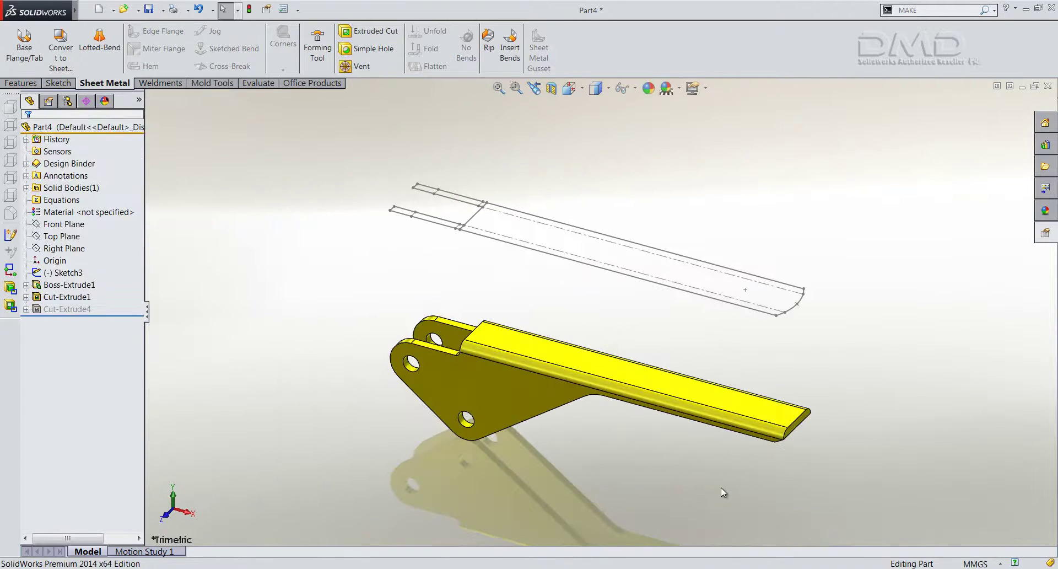
click(510, 46)
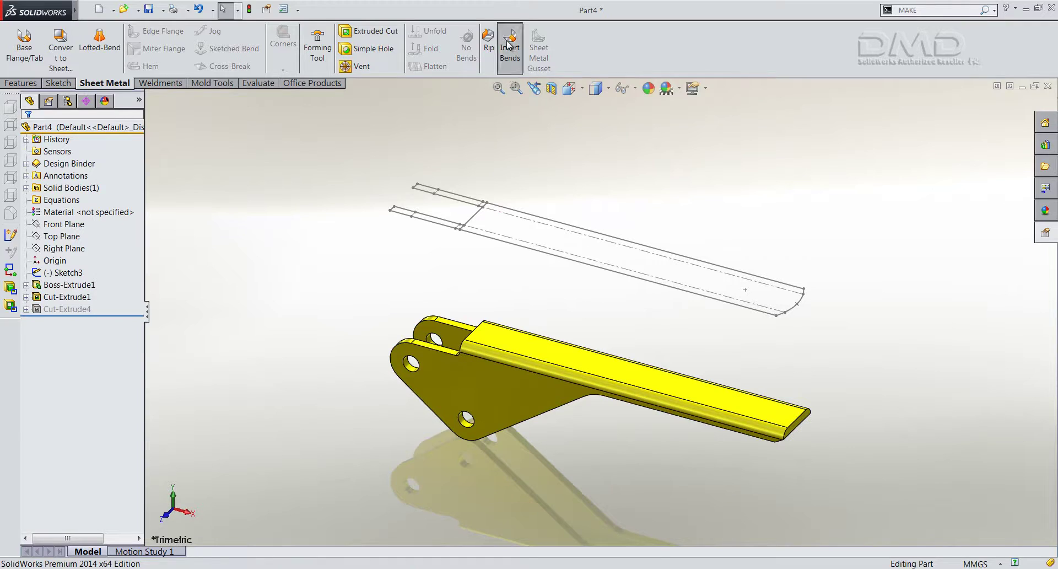
click(630, 367)
click(42, 133)
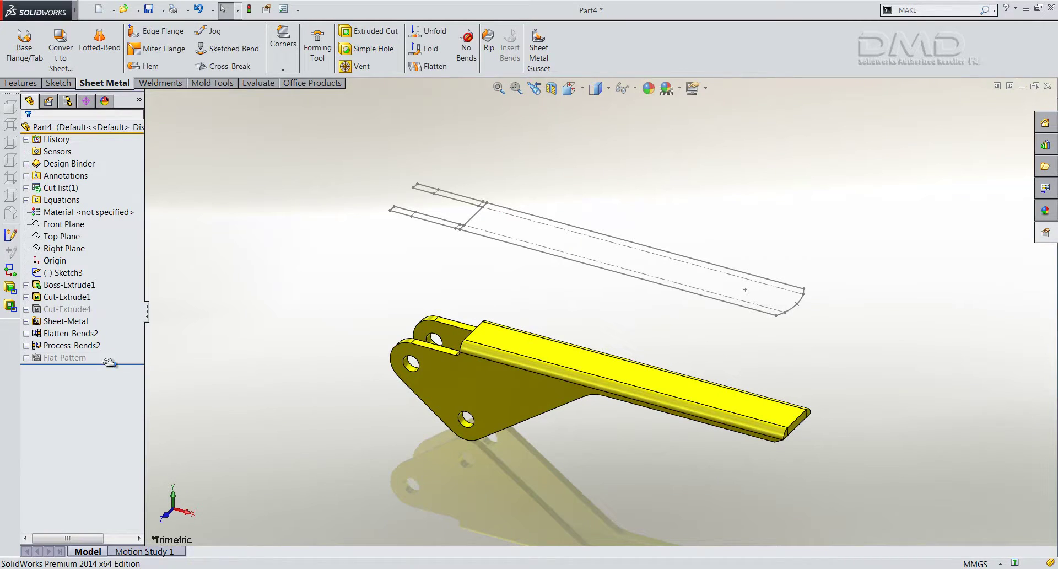
drag(110, 362, 109, 341)
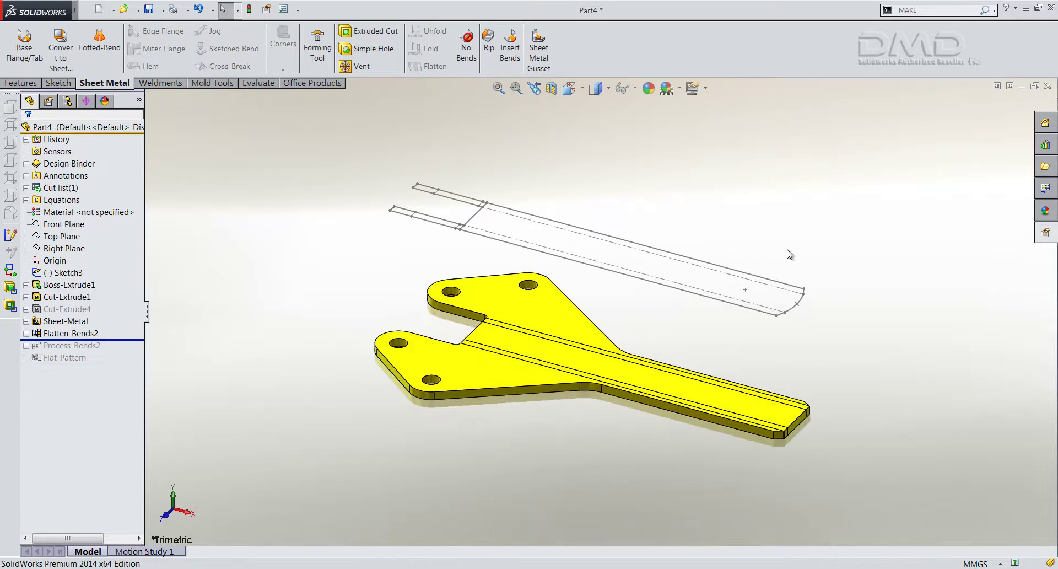
mouse_move(779, 234)
middle_down()
mouse_move(759, 307)
mouse_move(757, 268)
middle_up()
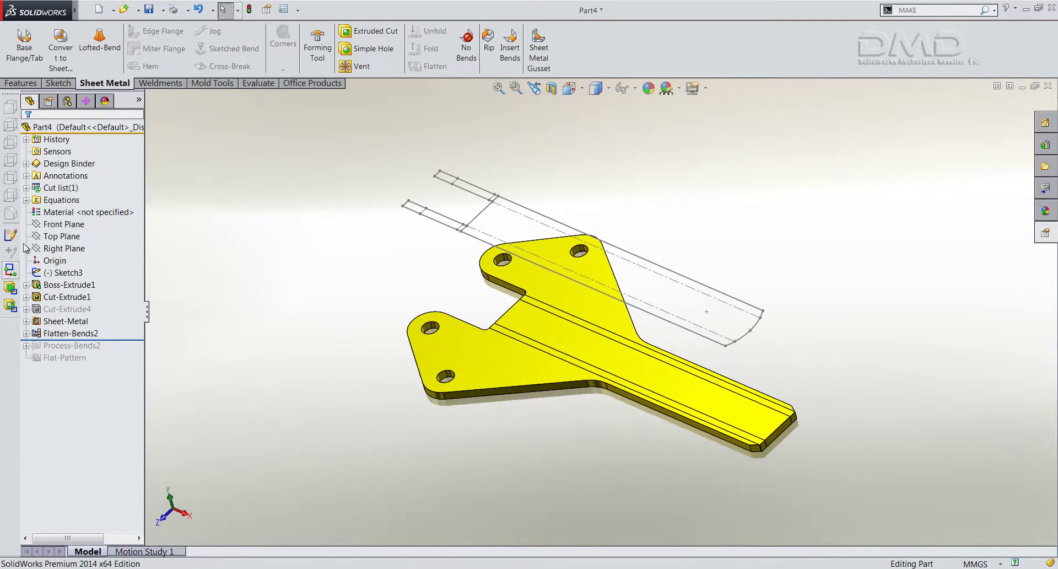
Assign AISI 1020 as the lever's material from the Material node.
right_click(52, 218)
click(96, 287)
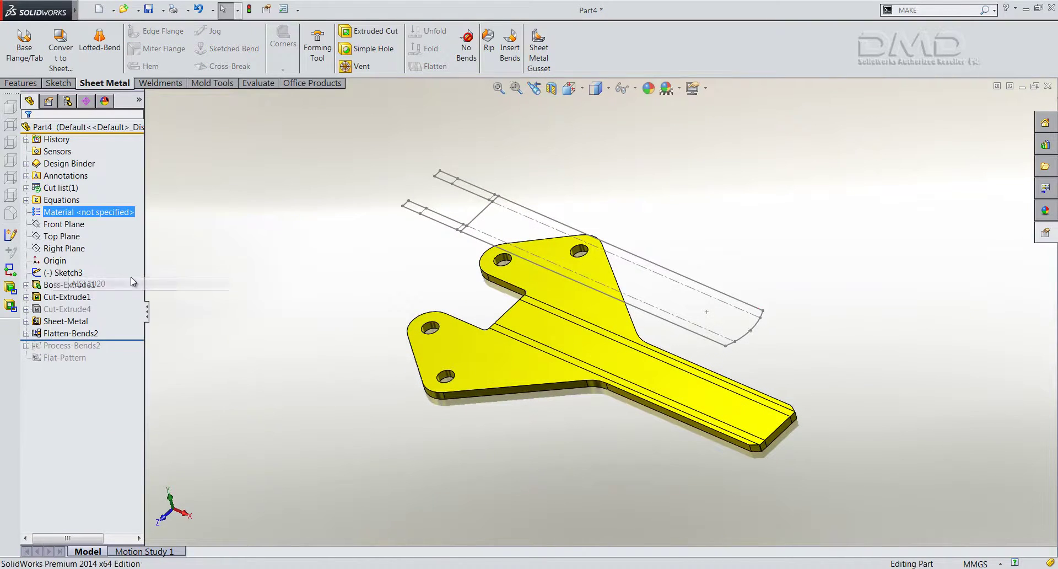
middle_drag(827, 314, 862, 295)
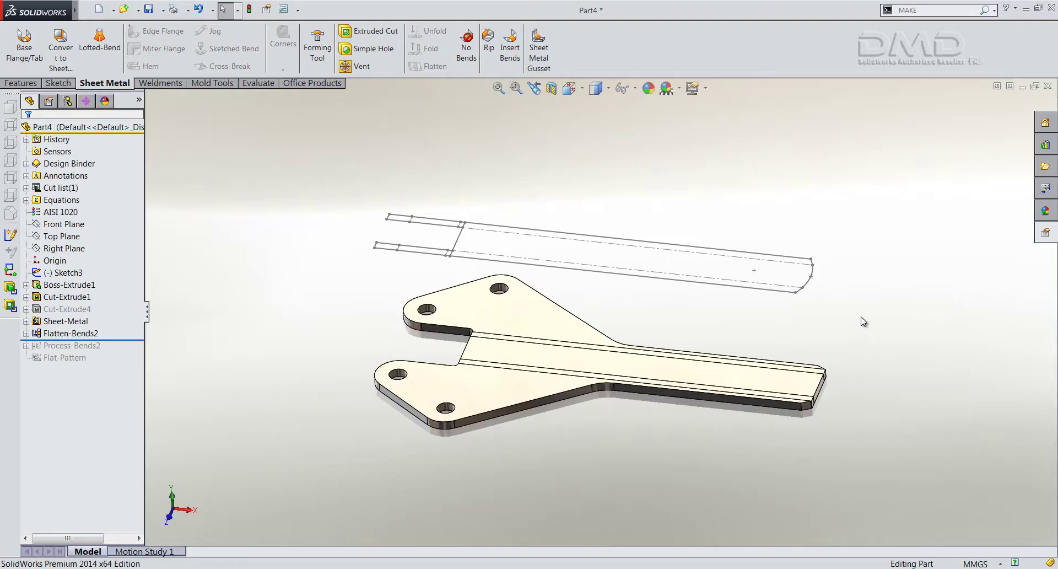
middle_drag(903, 271, 902, 266)
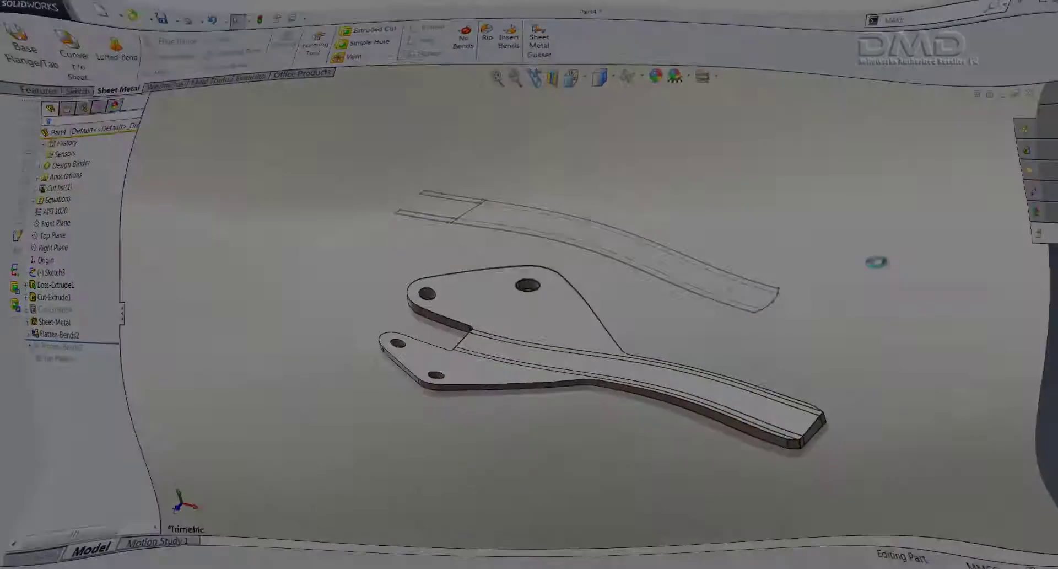